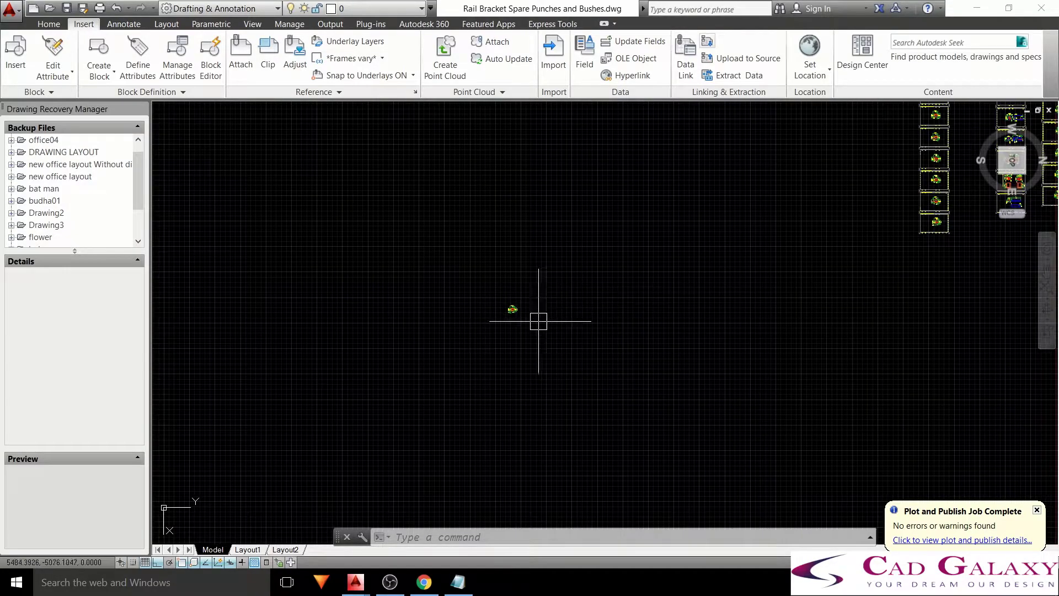
Zoom and pan until the dimensioned bush profile fills the middle of the model view
scroll(509, 325, "up", 3)
middle_click_drag(539, 386, 539, 456)
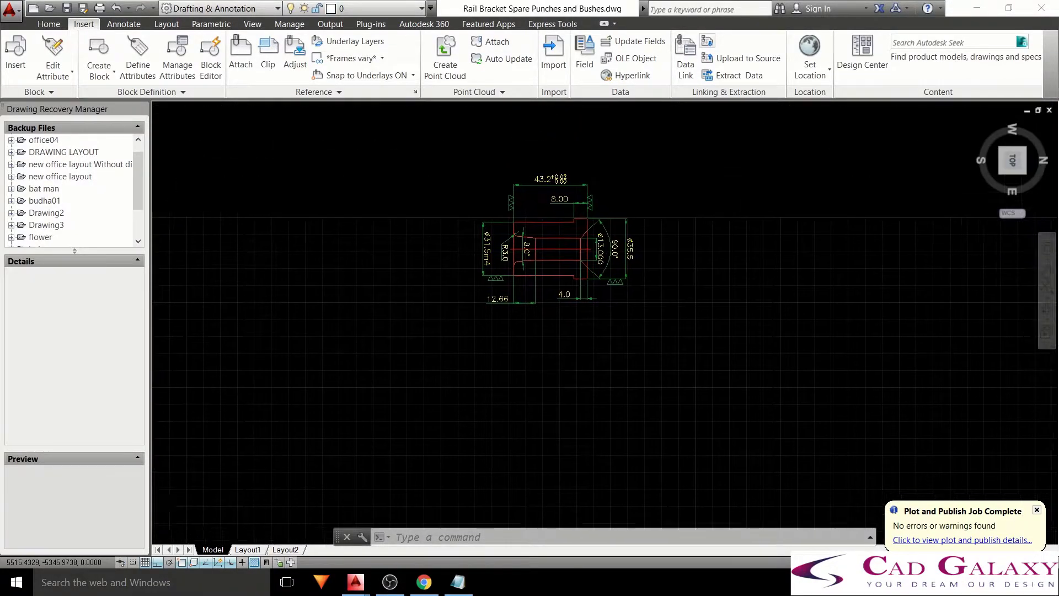
scroll(644, 130, "up", 2)
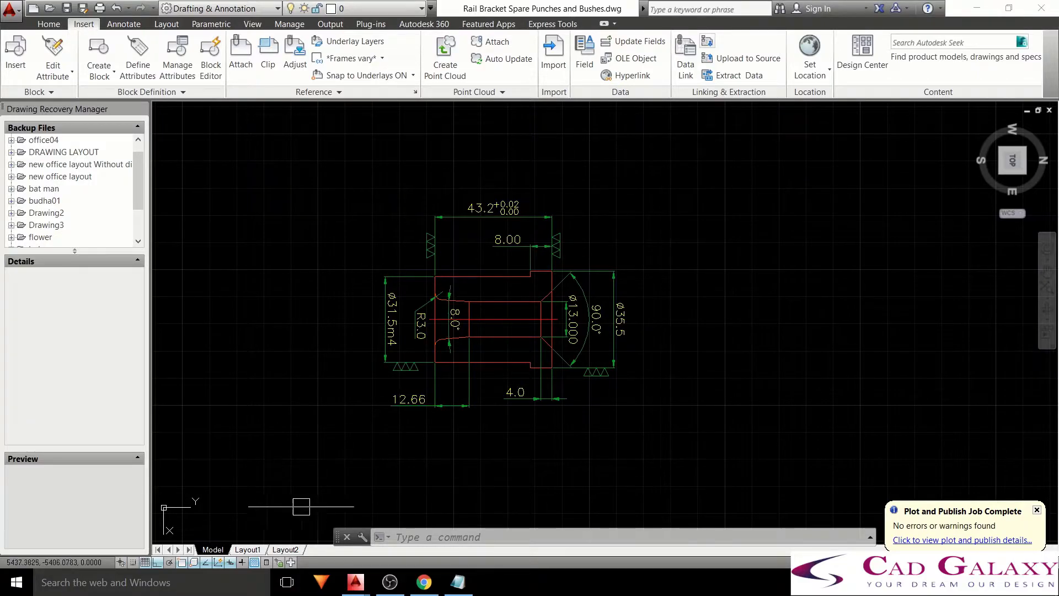
Create a new page setup named 'A4 Size' for the Model layout in the Page Setup Manager
right_click(211, 550)
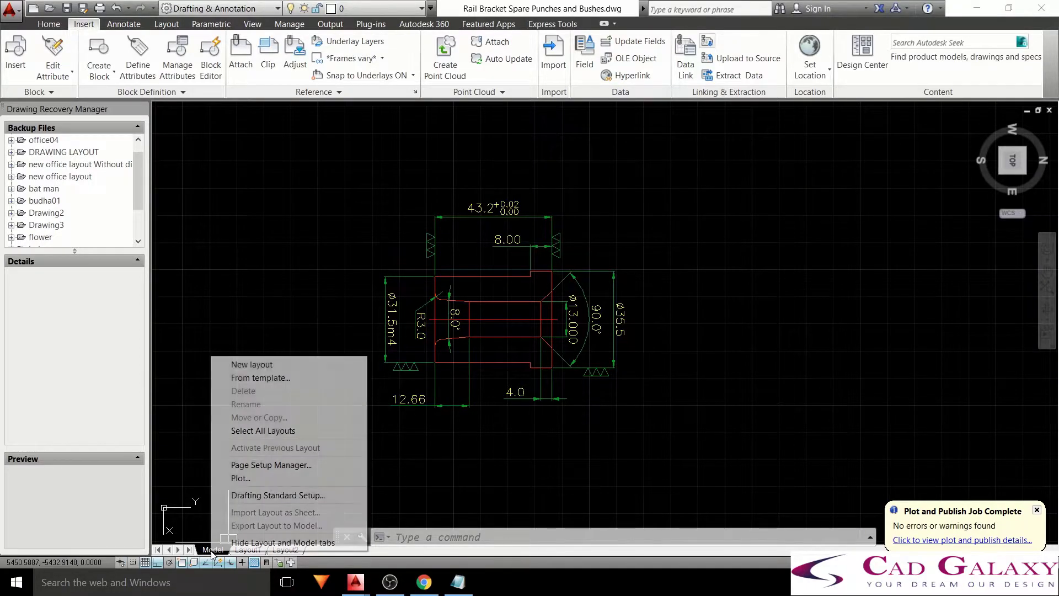
left_click(257, 466)
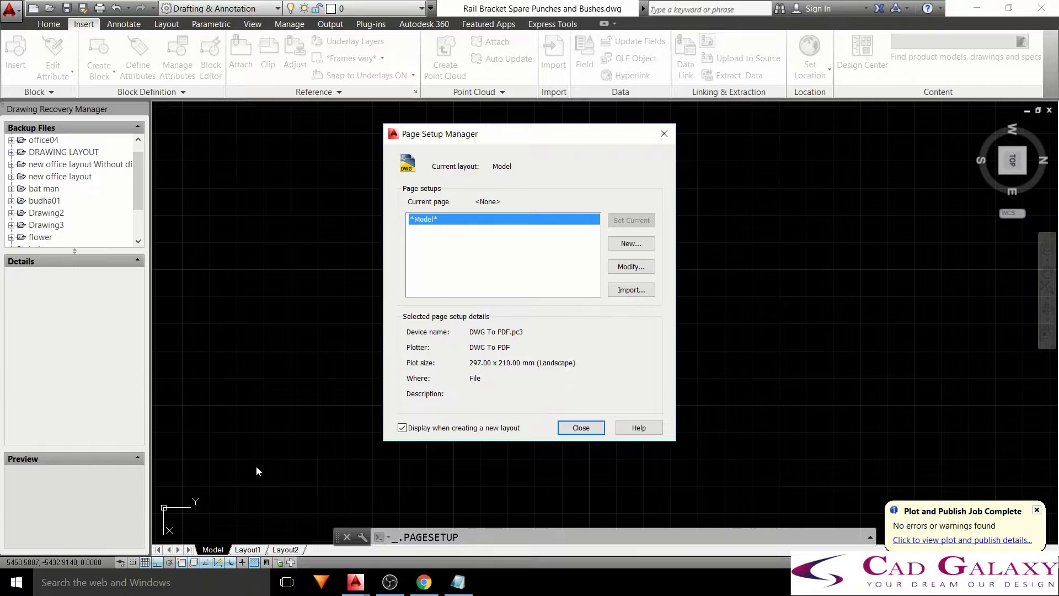
left_click(643, 248)
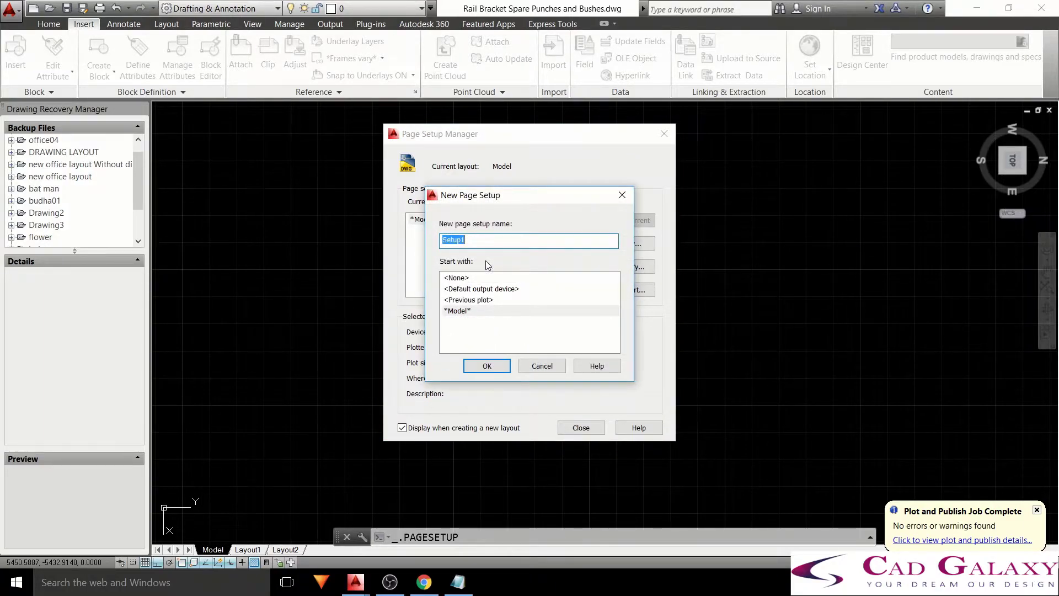
type("A4 Size")
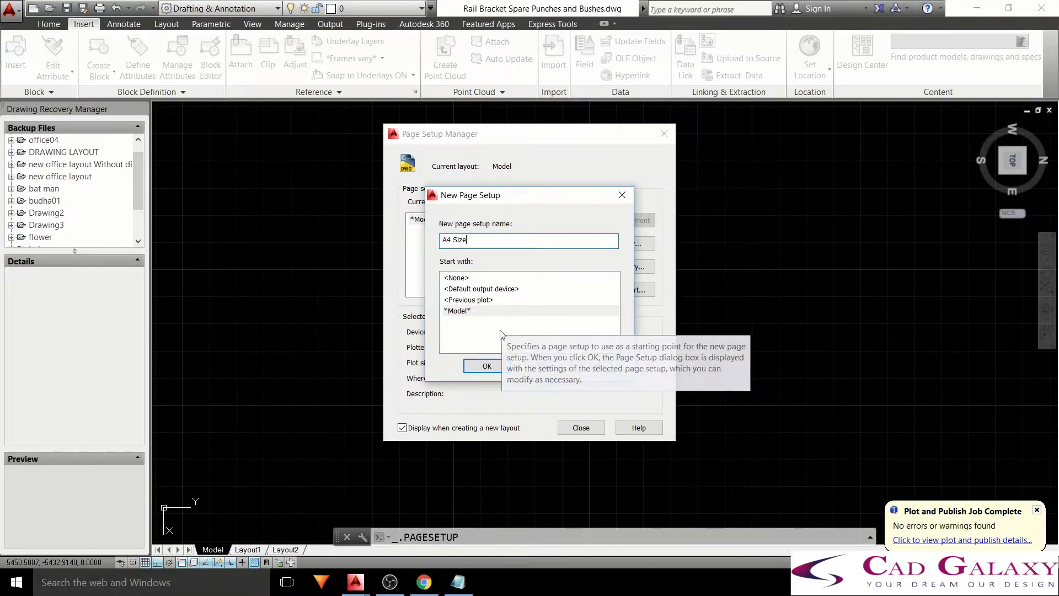
left_click(490, 366)
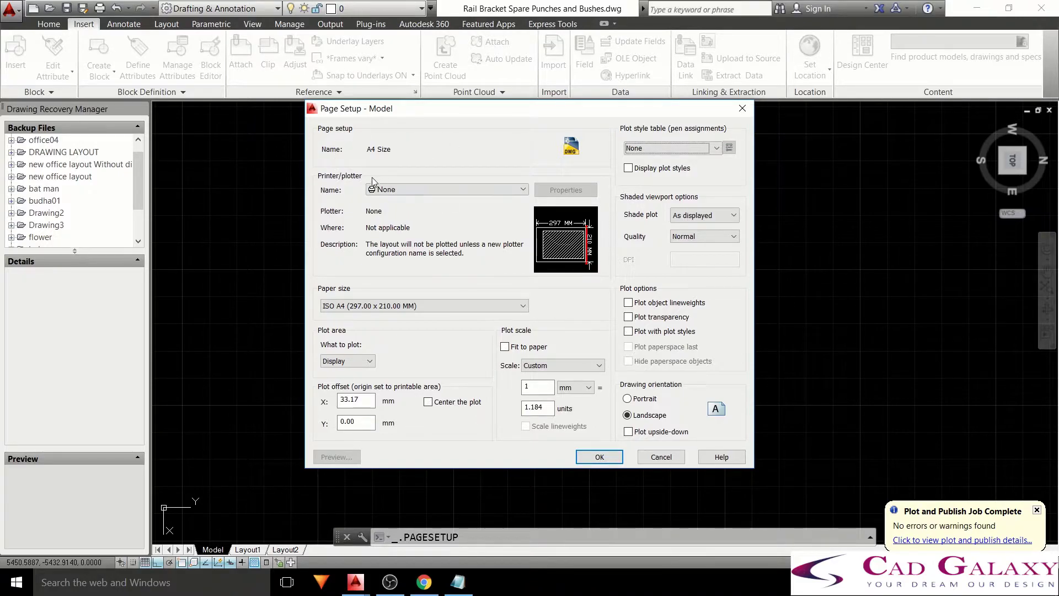
Set the plotter to DWG To PDF.pc3 with ISO A4 (210 x 297 mm) paper
left_click(445, 191)
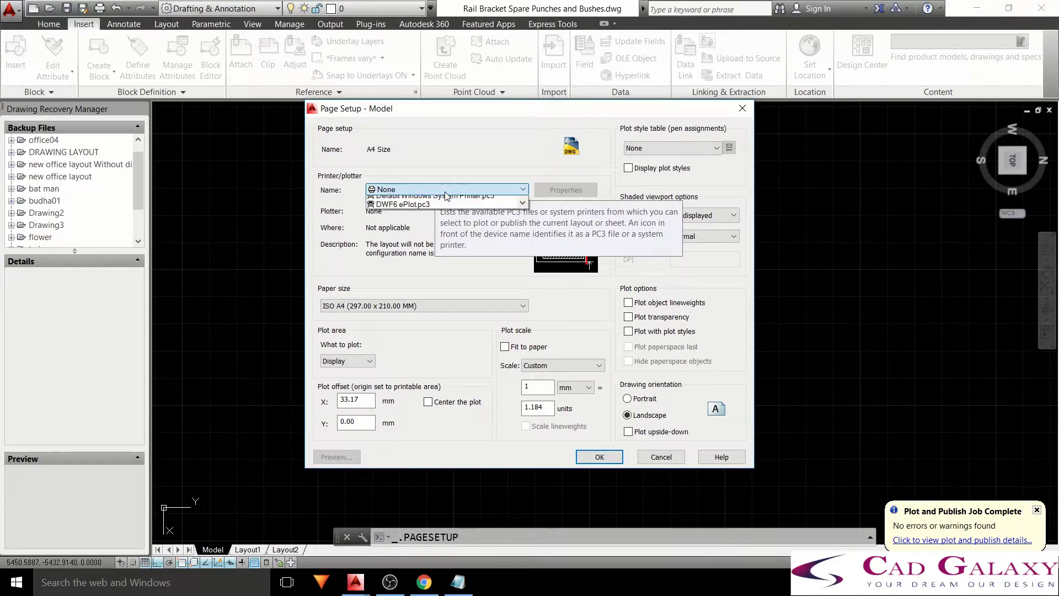
scroll(447, 220, "down", 2)
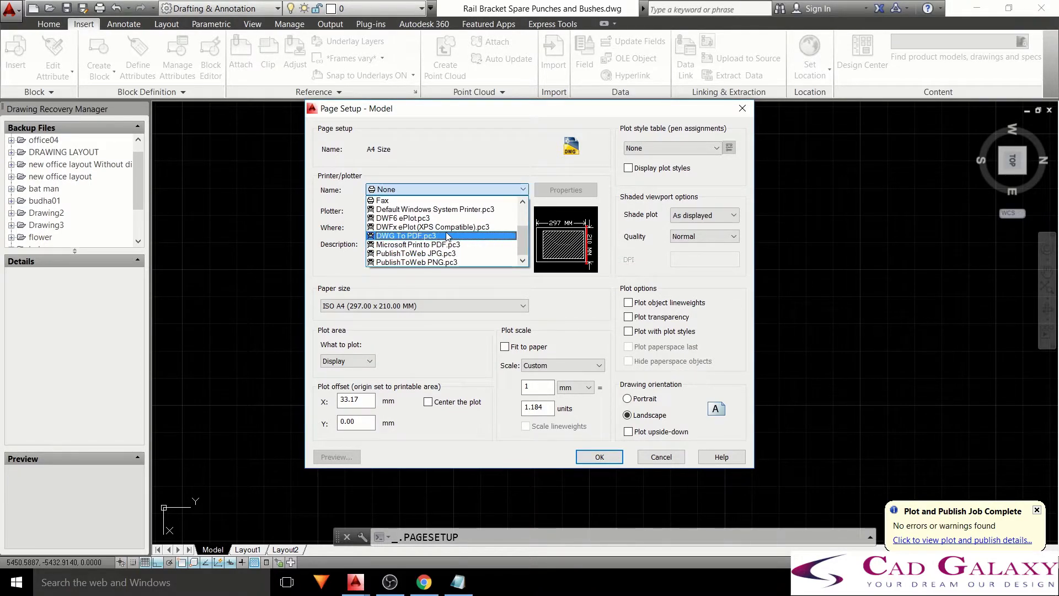
left_click(447, 236)
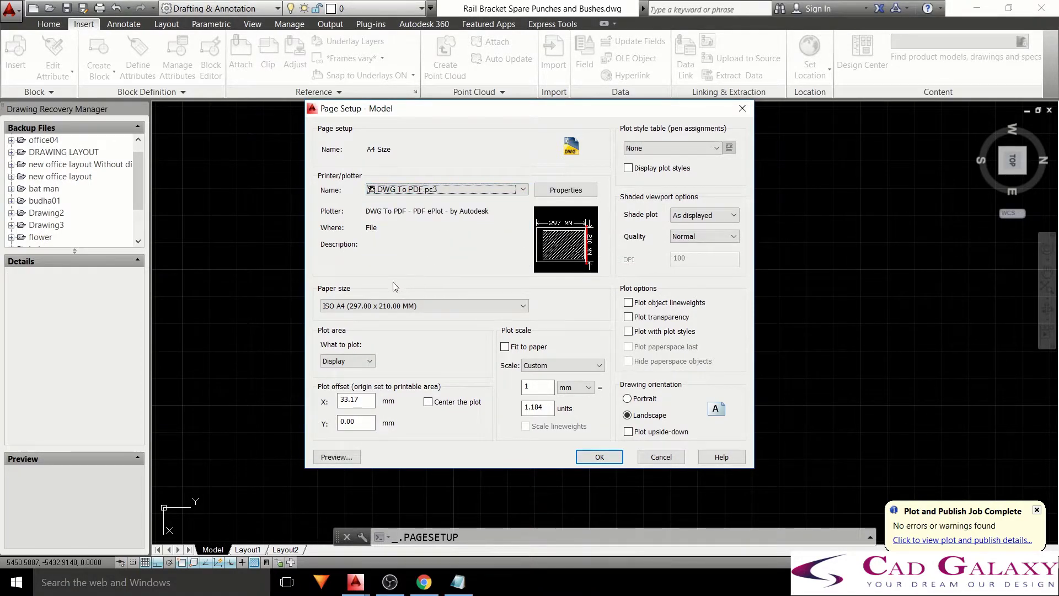
left_click(438, 309)
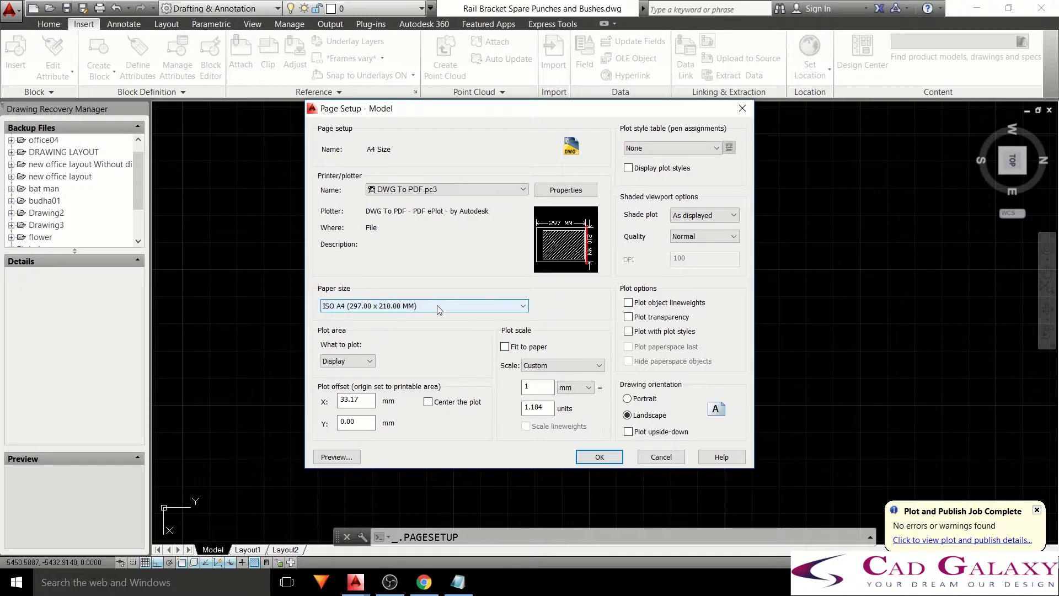
left_click(438, 309)
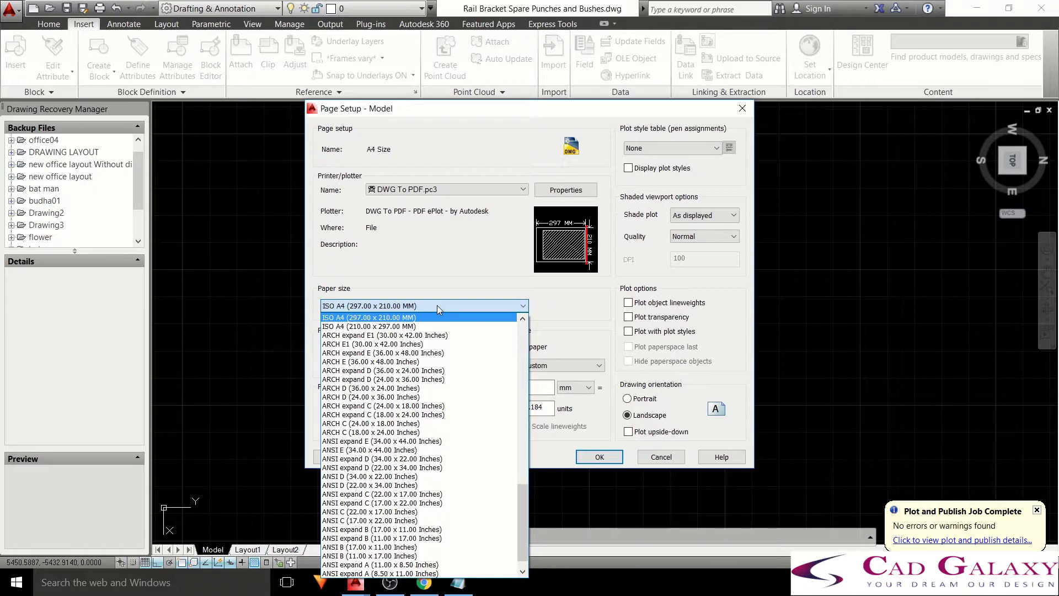
left_click(393, 327)
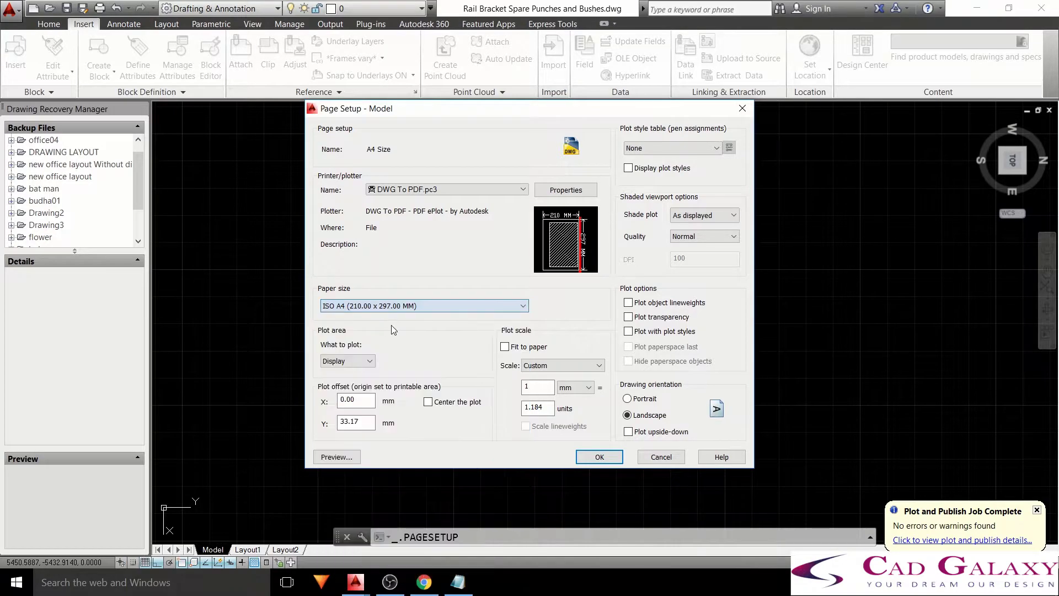
Set What to plot to Window and begin picking the plot window
left_click(357, 363)
left_click(340, 398)
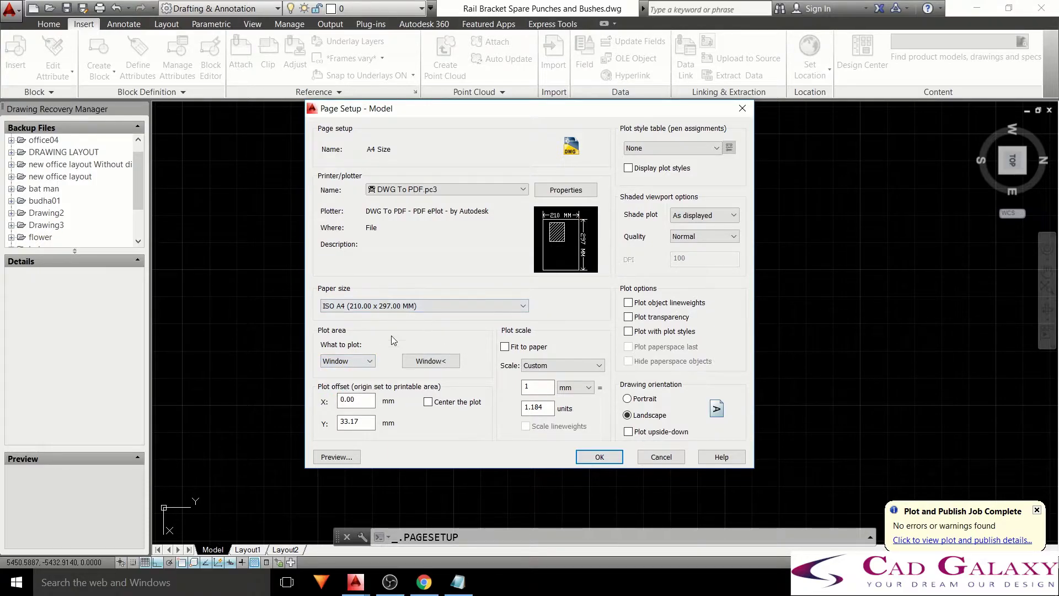
left_click(438, 362)
key("Escape")
left_click(437, 363)
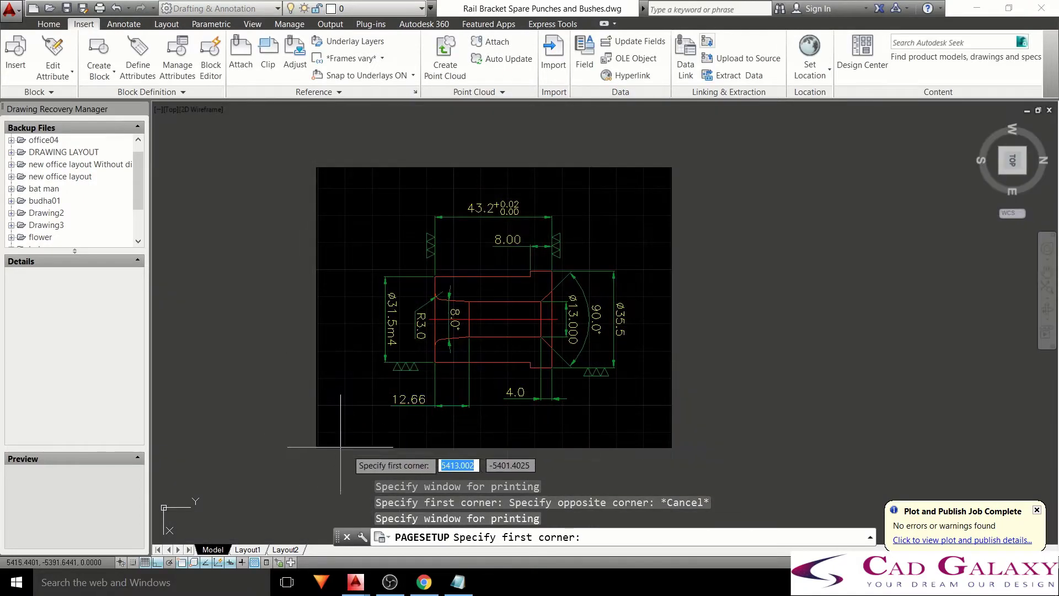
Enclose the bush drawing in the plot window and preview the resulting page
left_click(652, 180)
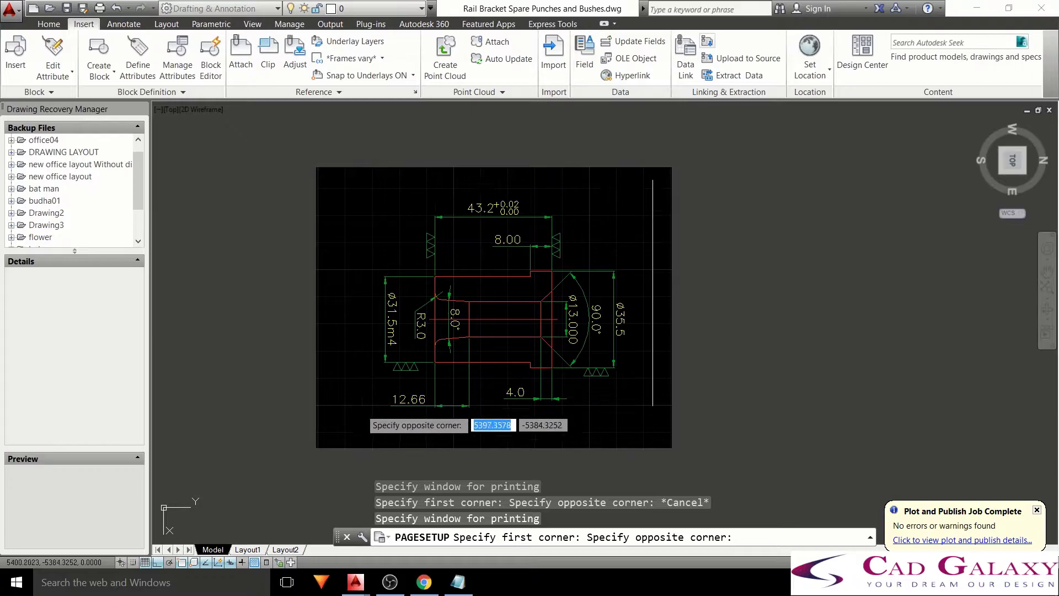
left_click(345, 425)
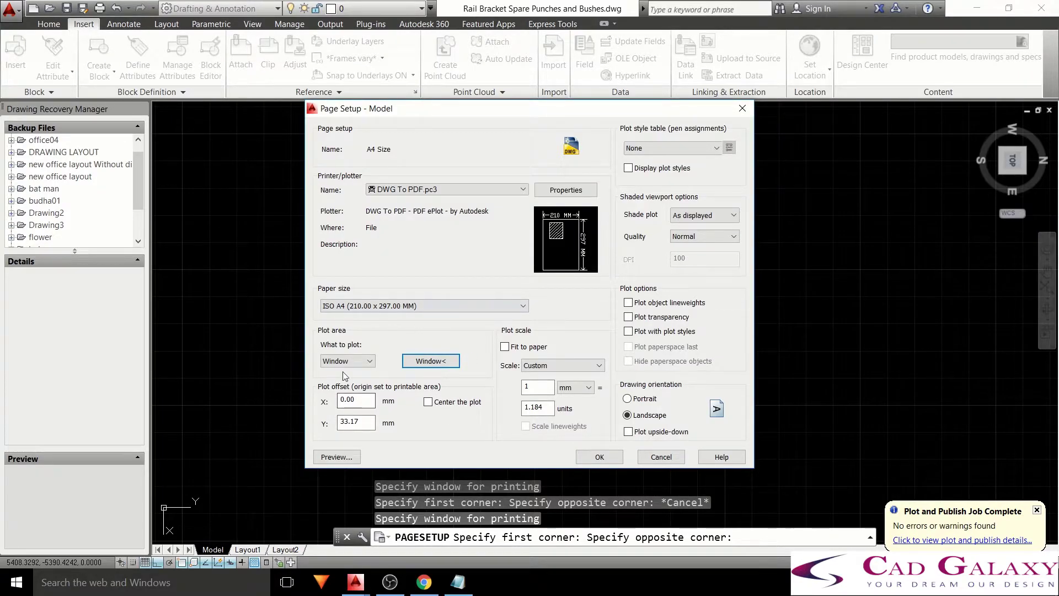
left_click(338, 458)
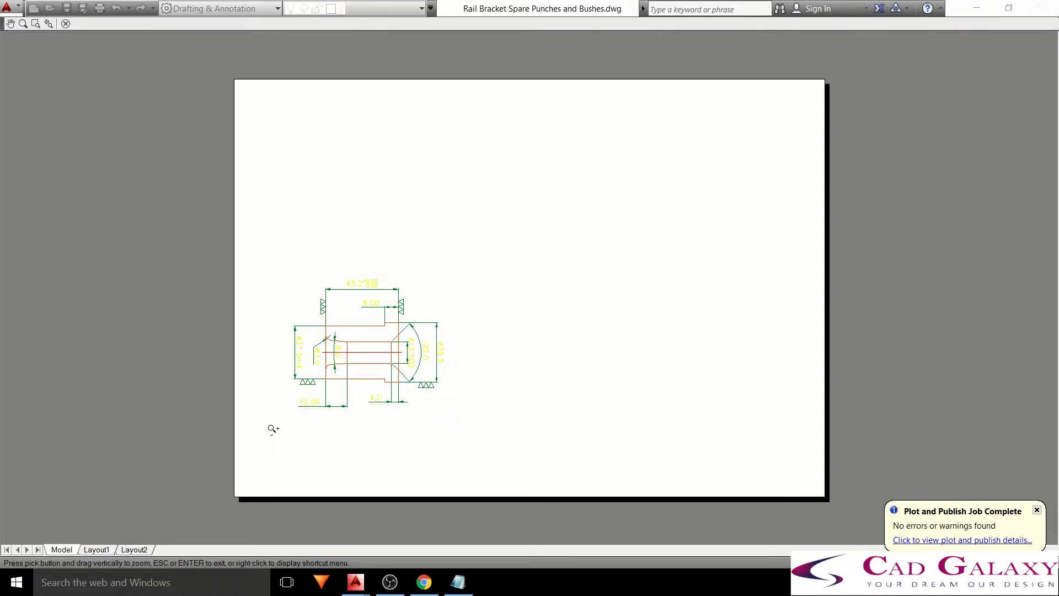
left_click(66, 23)
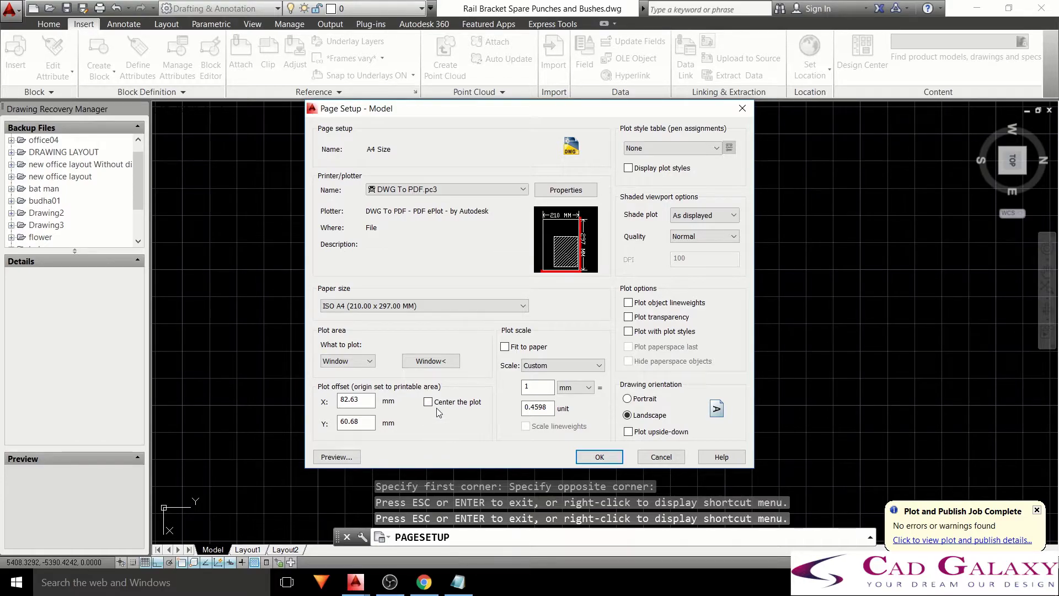
Centre the plot, fit it to paper, and assign monochrome.ctb to all layouts
left_click(428, 402)
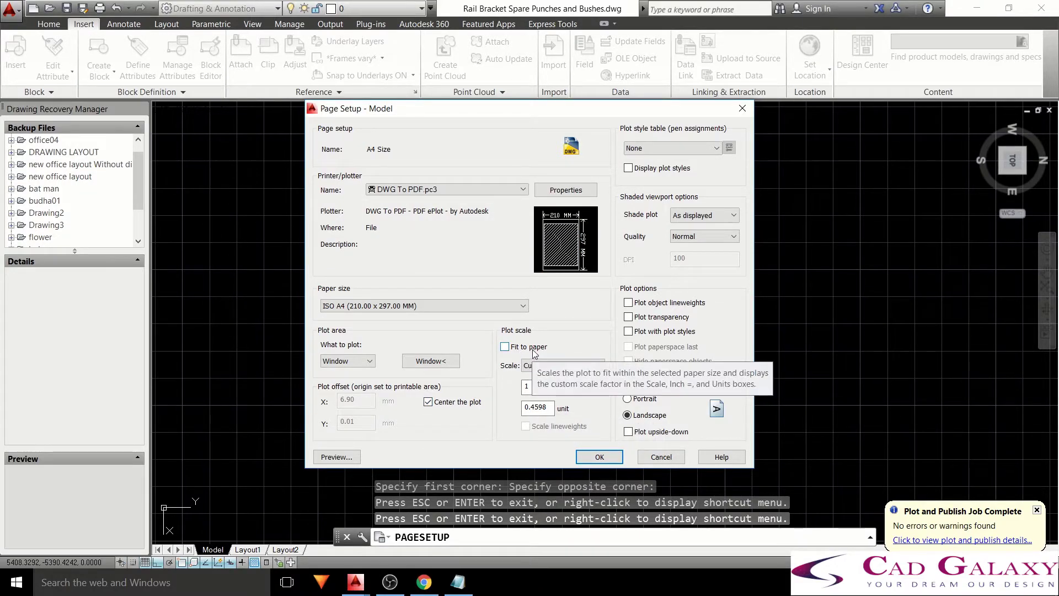
left_click(507, 348)
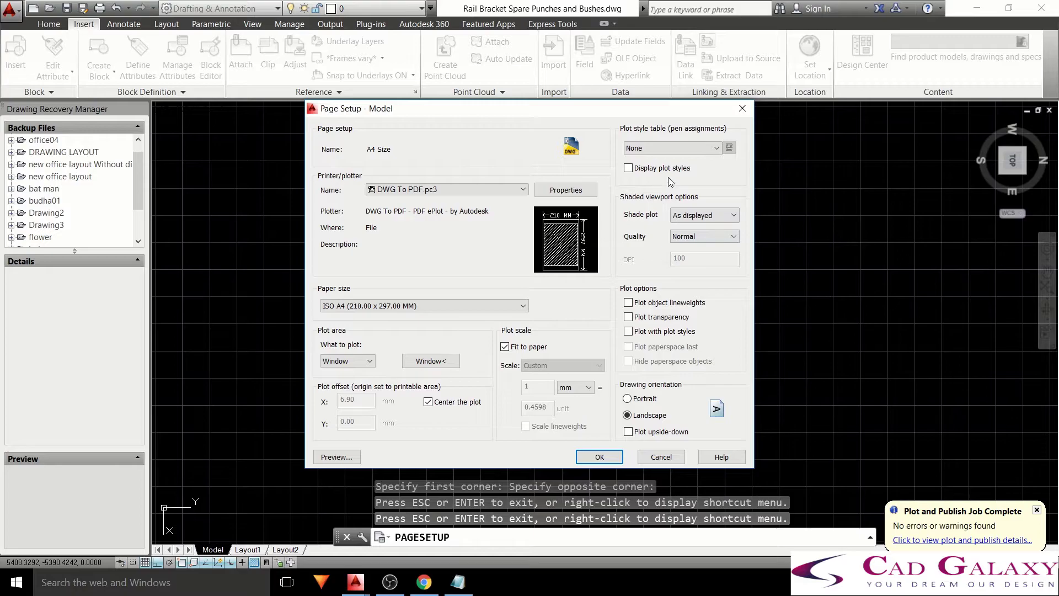
left_click(689, 150)
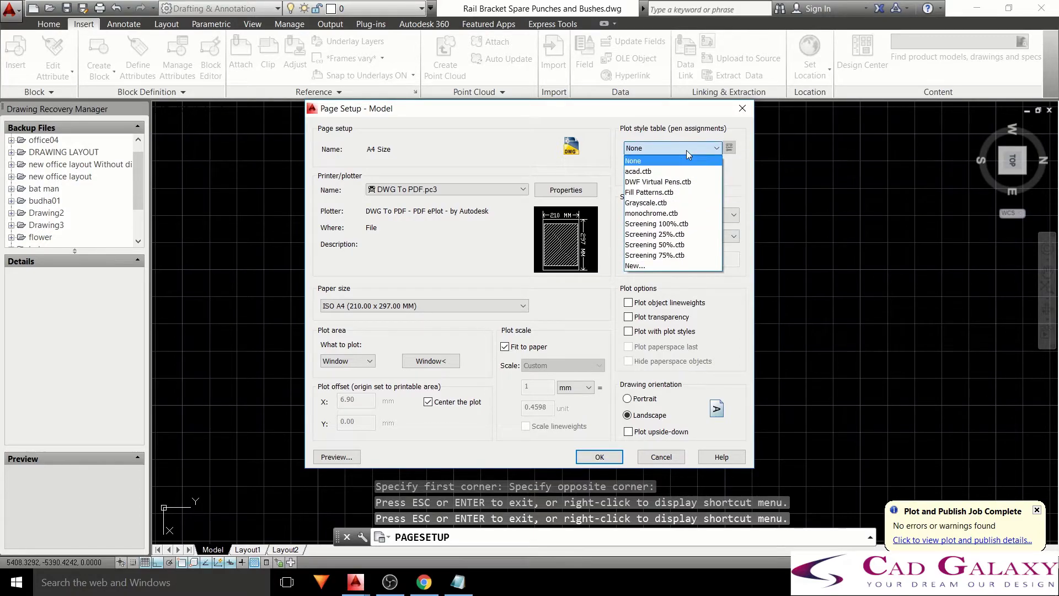
left_click(672, 215)
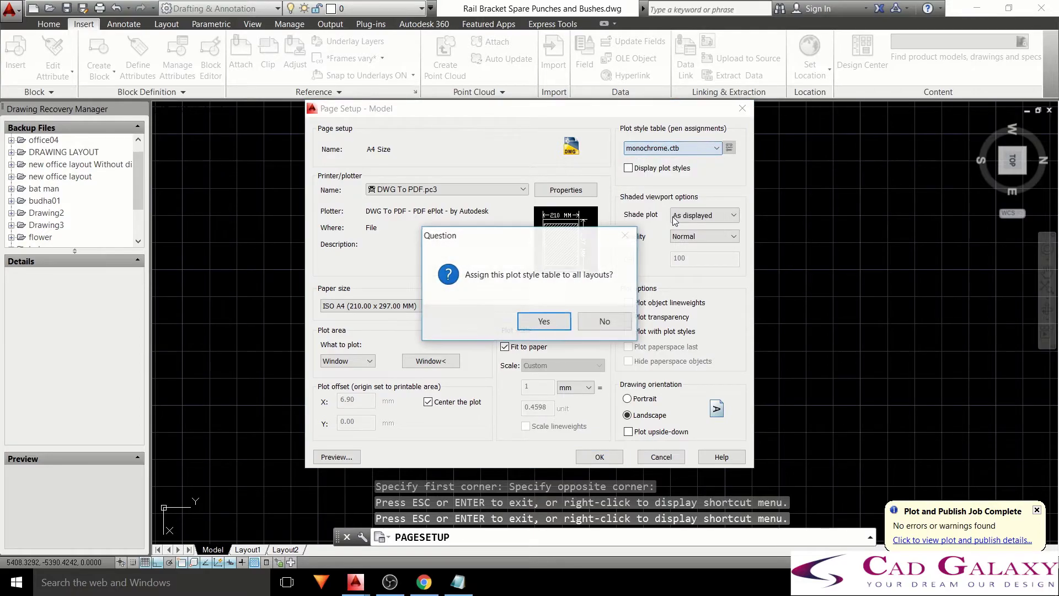
left_click(549, 323)
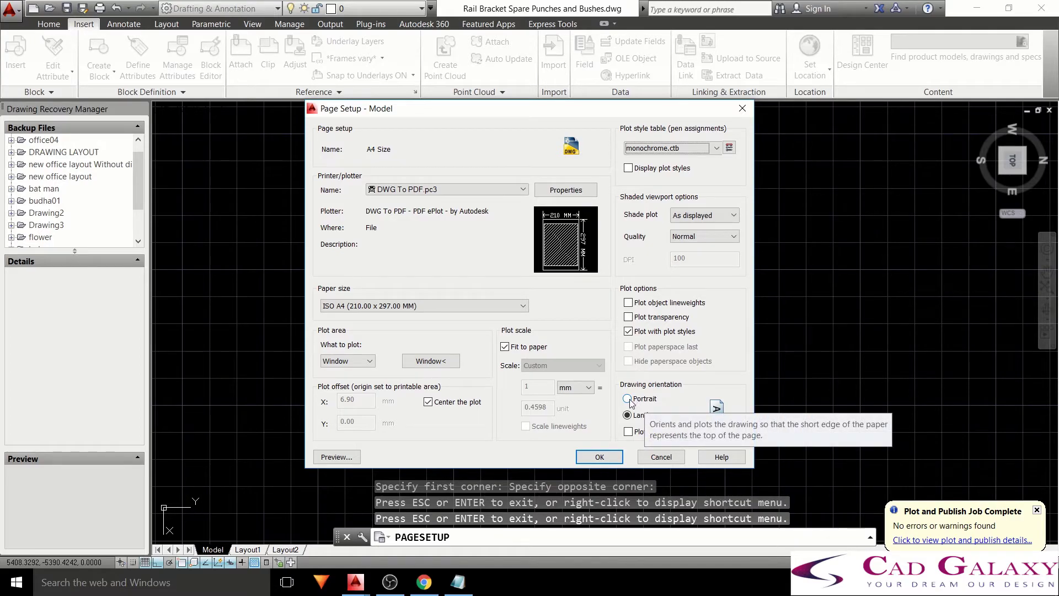
Compare portrait and landscape previews of the page, settling on landscape
left_click(628, 398)
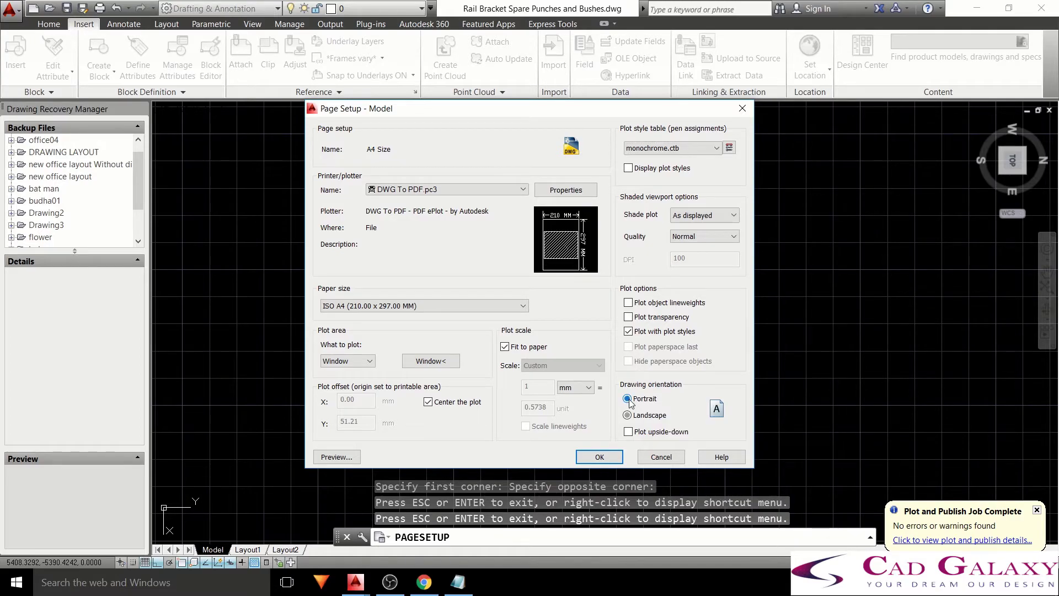
left_click(347, 457)
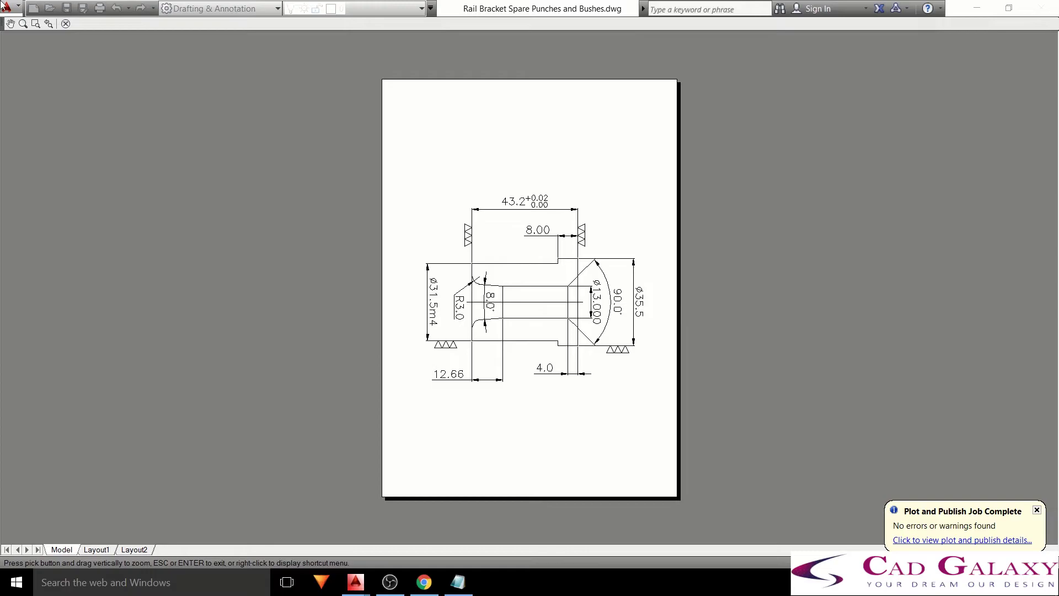
left_click(63, 23)
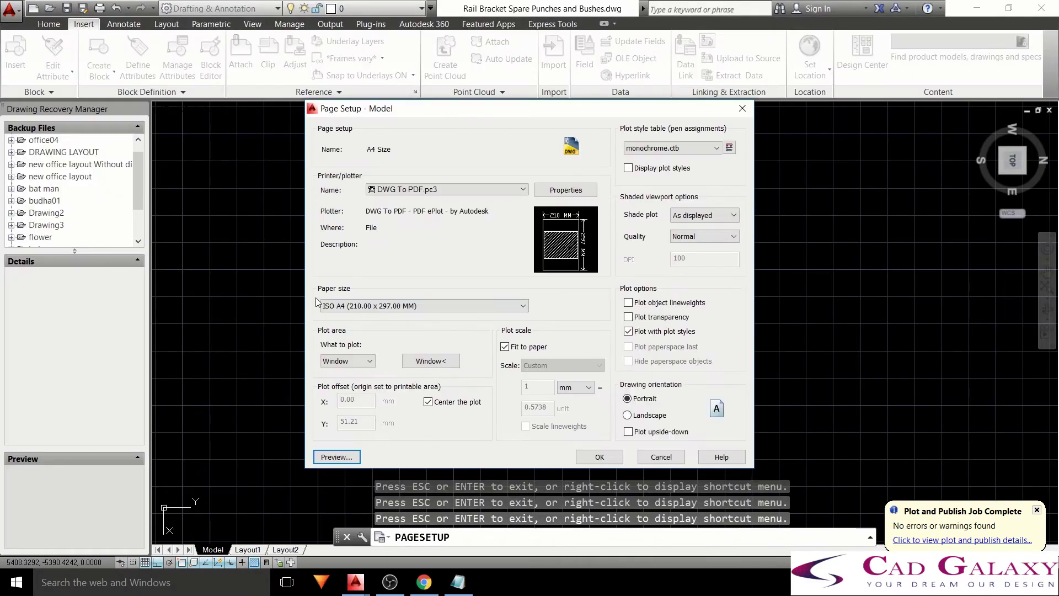
left_click(627, 414)
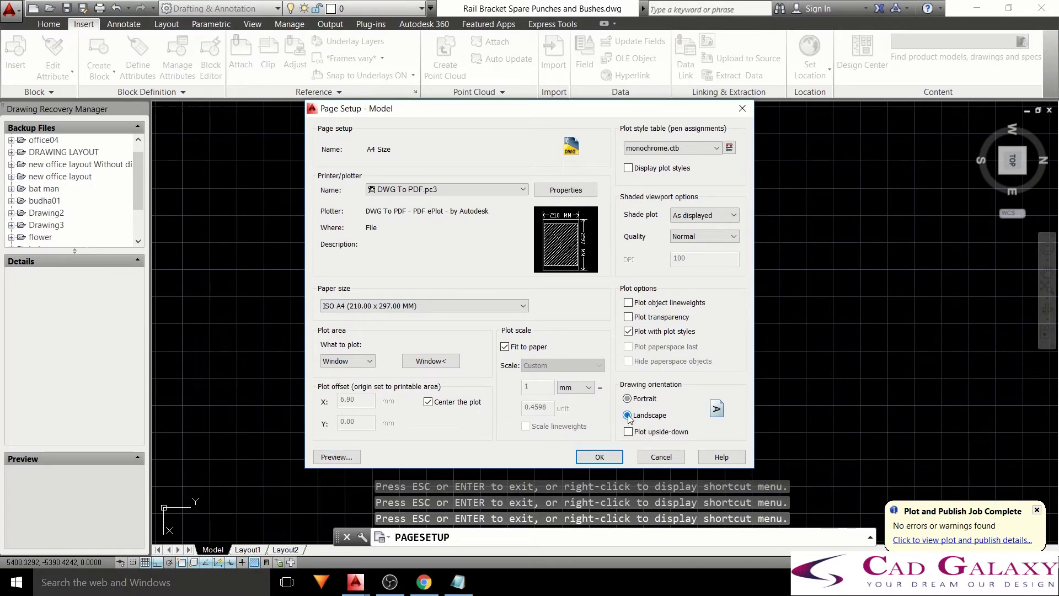
left_click(343, 455)
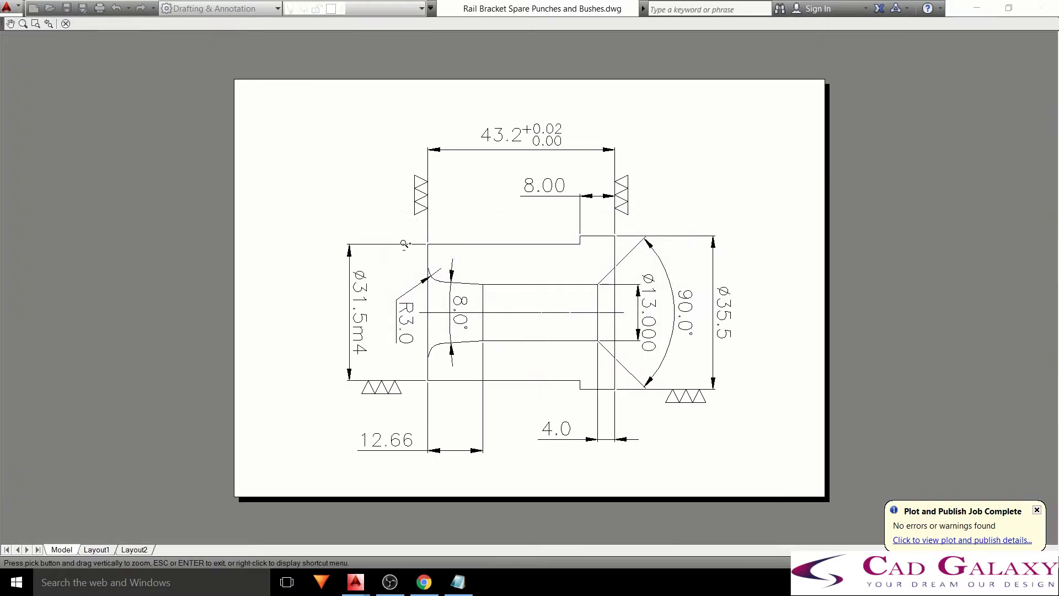
left_click(66, 24)
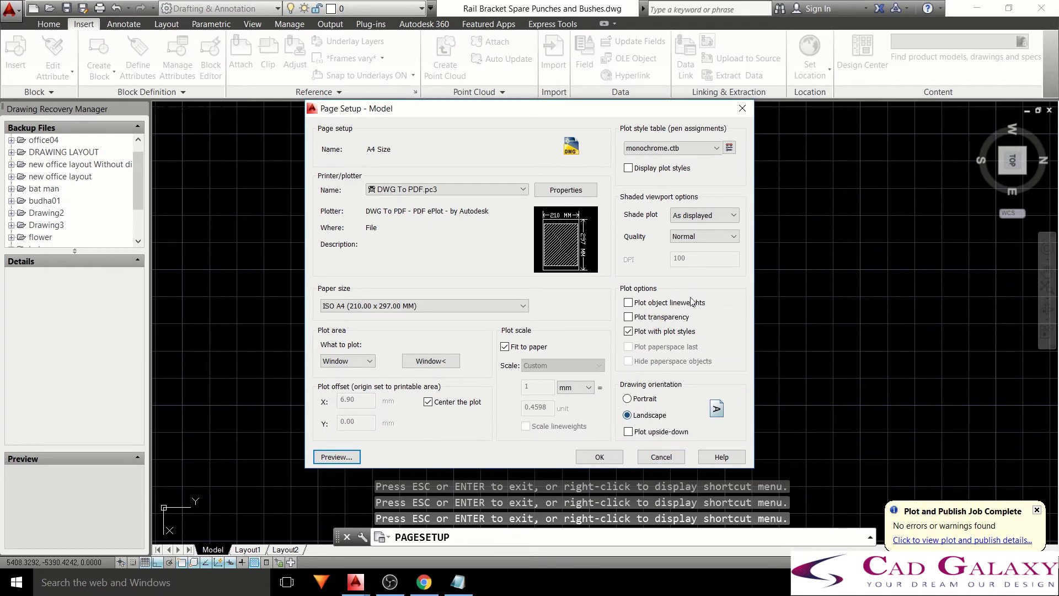
Accept the landscape setup and make A4 Size current for the Model layout
left_click(597, 461)
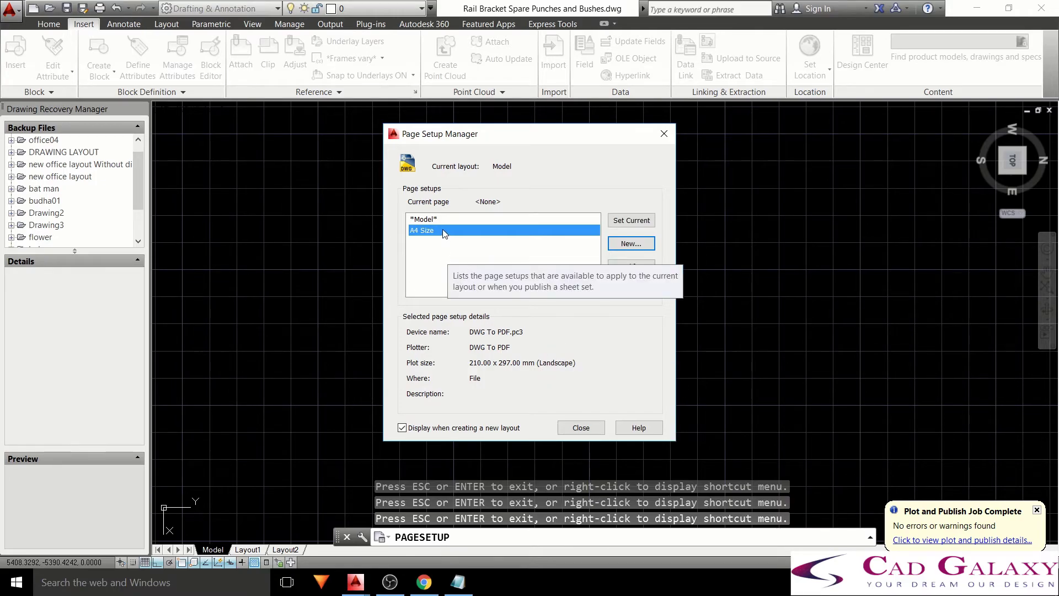
left_click(629, 221)
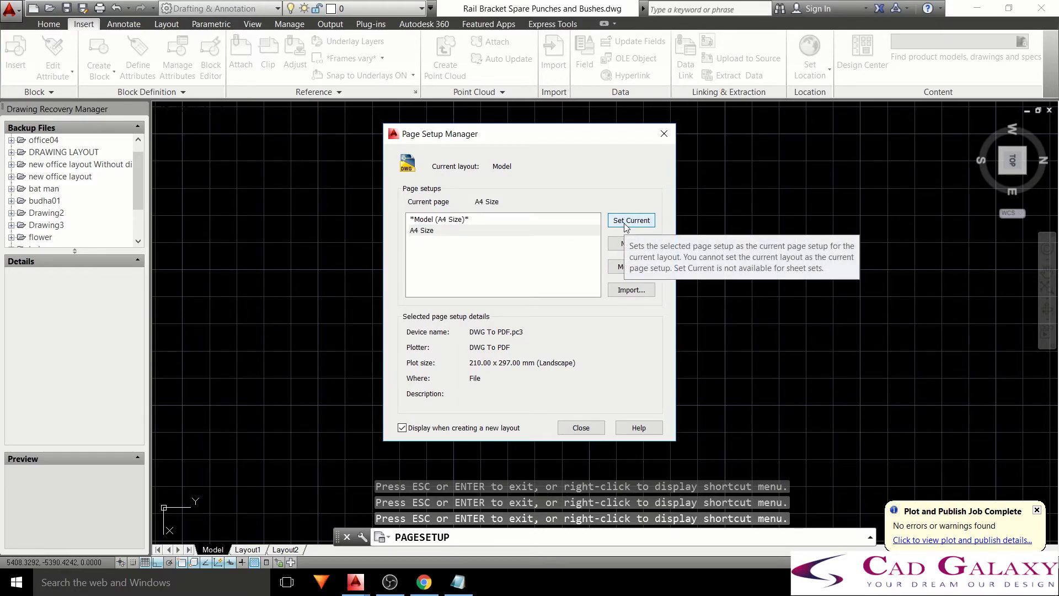
left_click(588, 428)
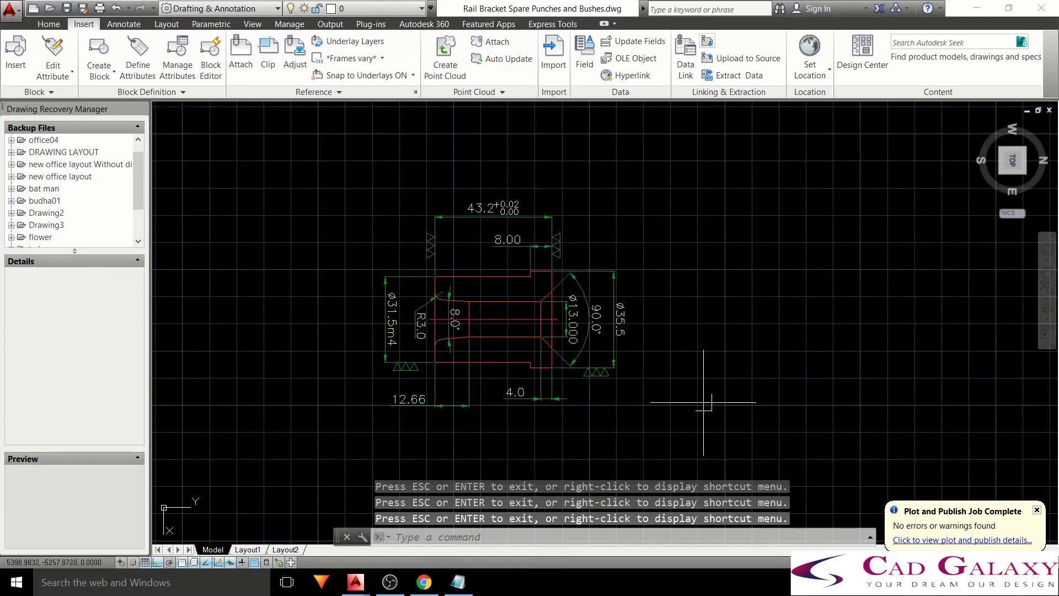
Start a plot with a window around the bush drawing and preview it
key("ctrl+p")
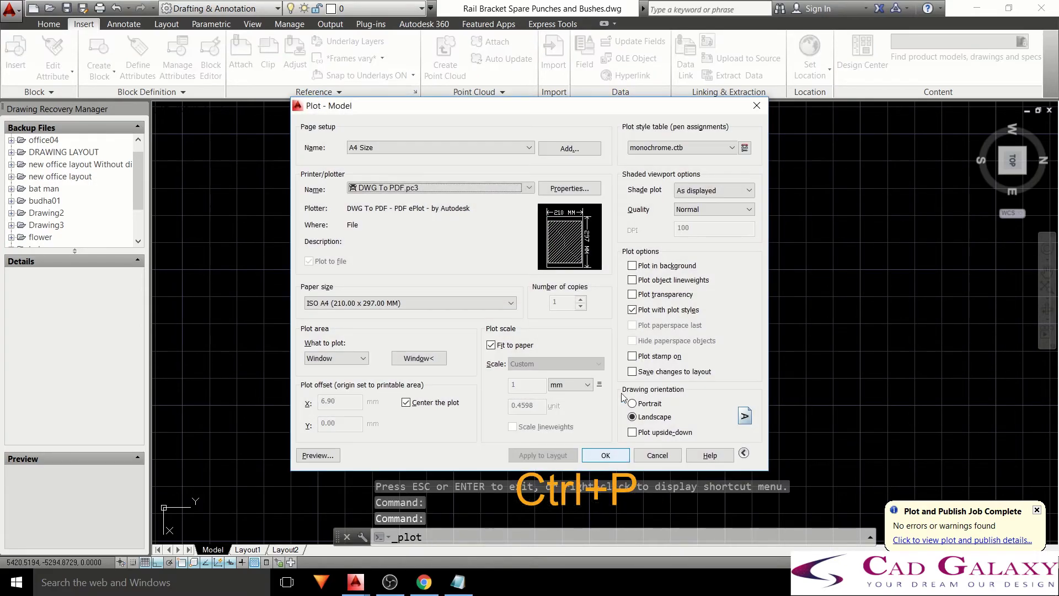
left_click(418, 358)
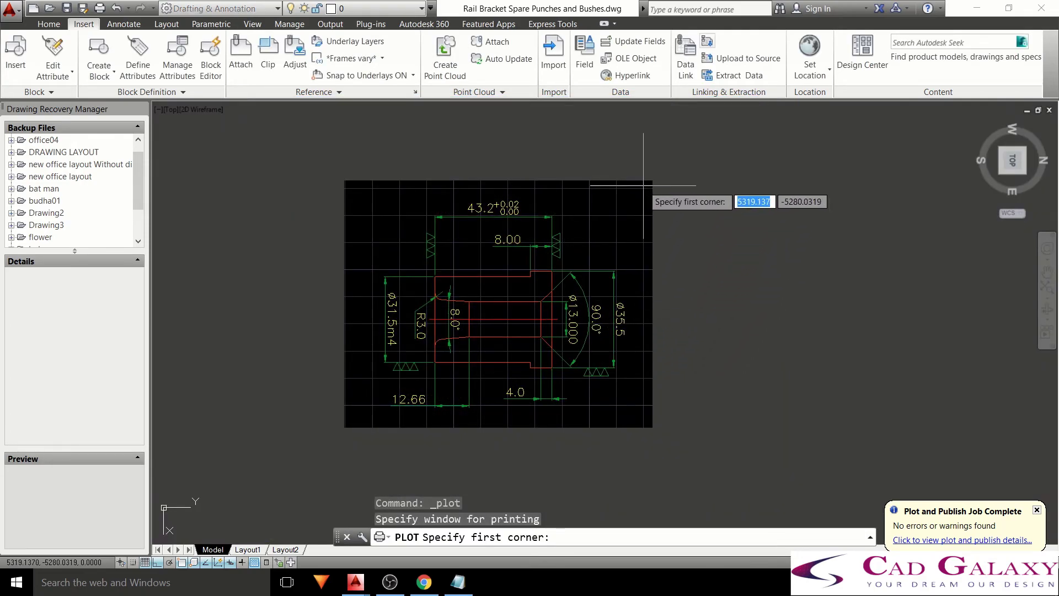
left_click(643, 186)
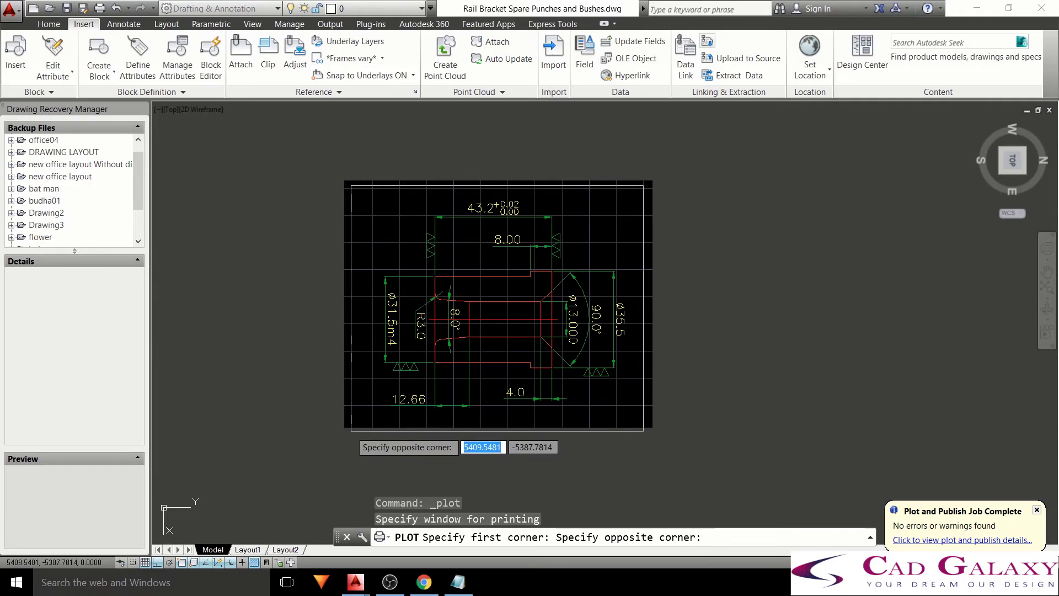
left_click(349, 431)
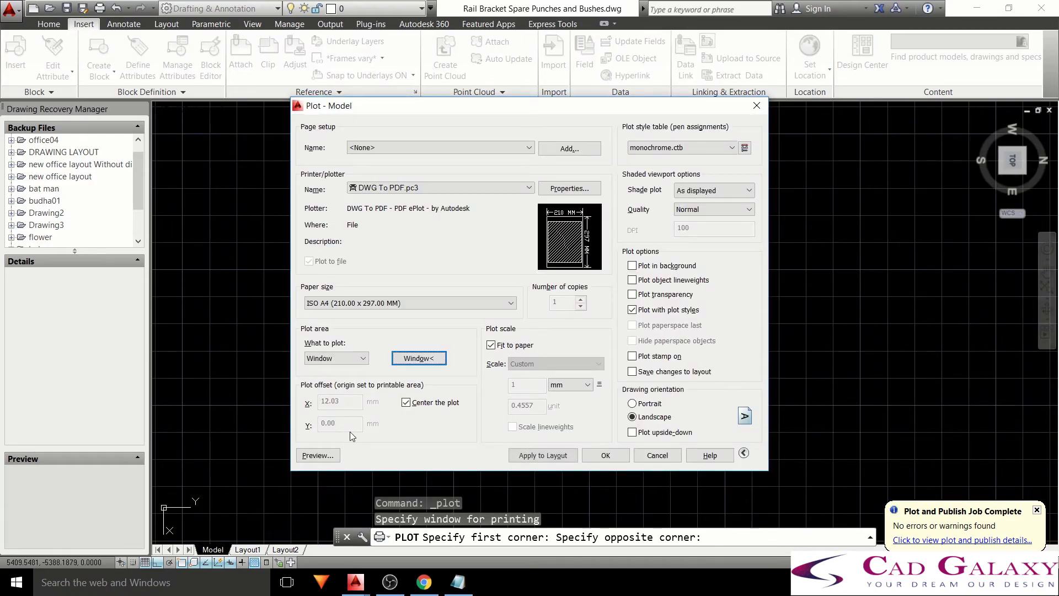
left_click(335, 455)
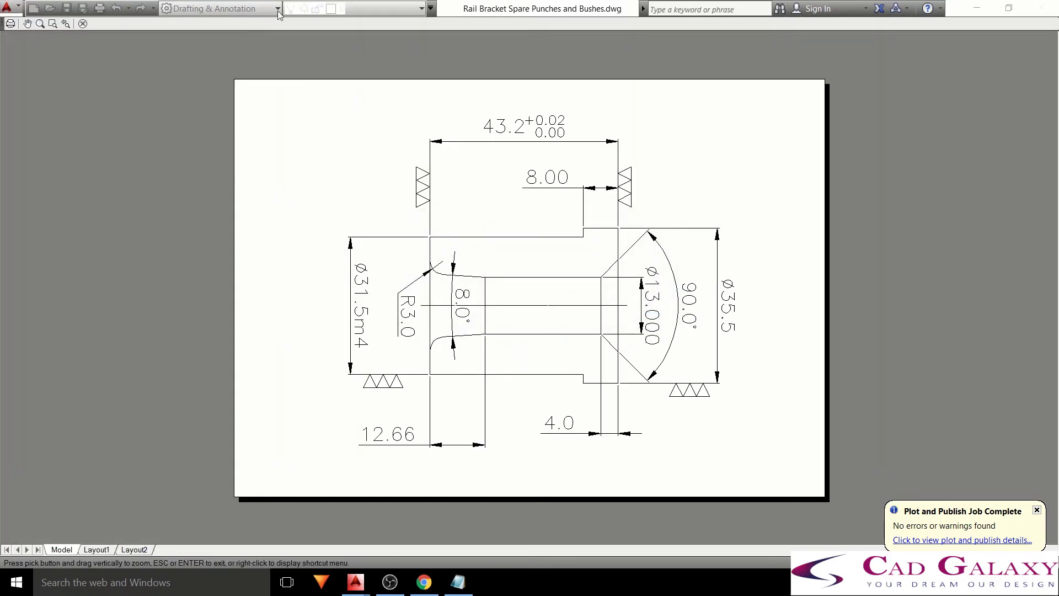
Plot the drawing to the Desktop as 'A4 Size pdf'
left_click(10, 23)
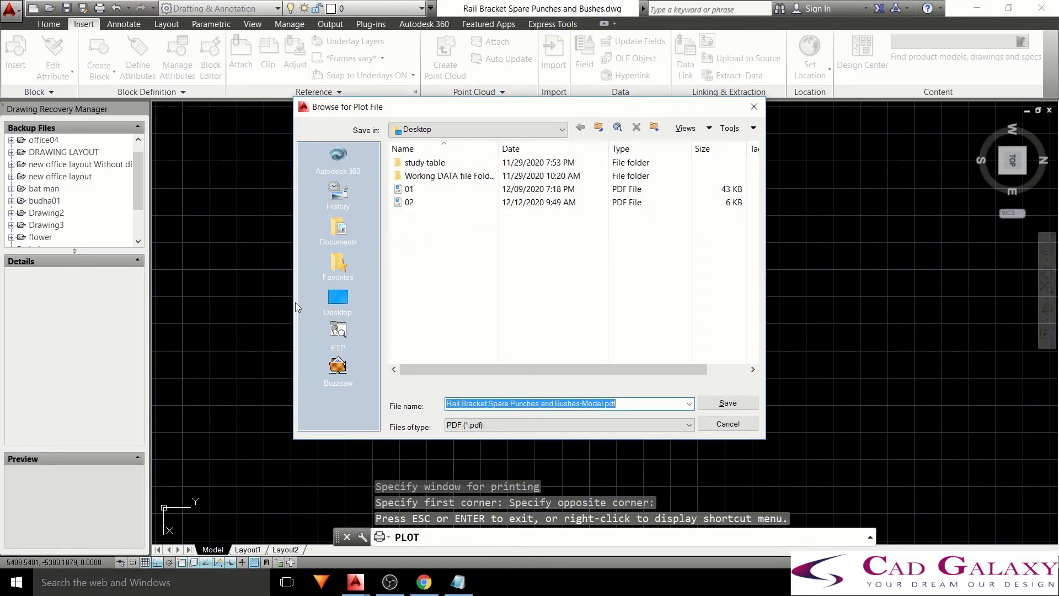
left_click(338, 298)
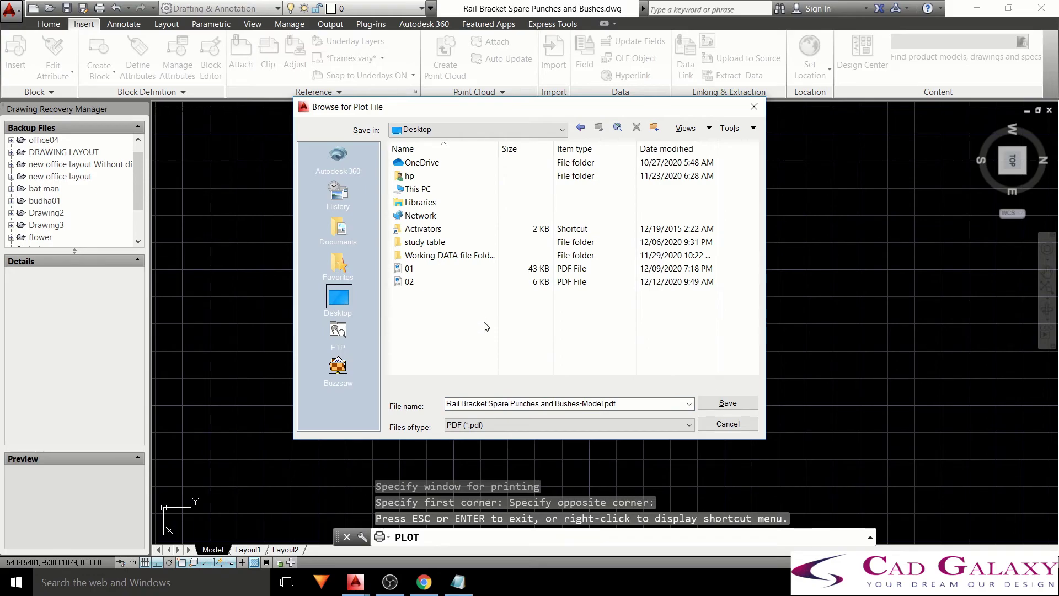
triple_click(504, 403)
type("A4 Size pdf")
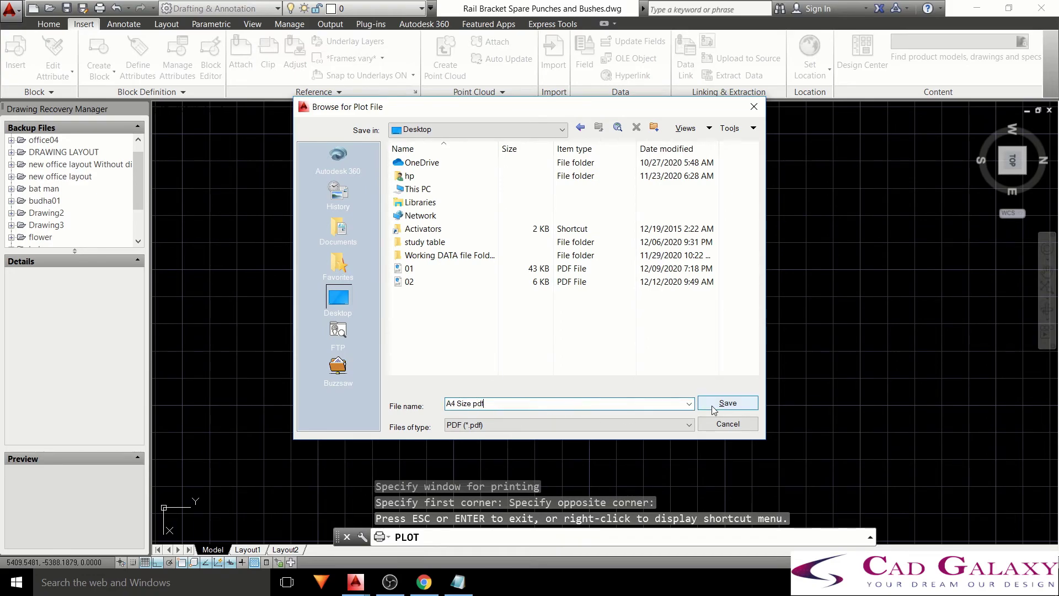
left_click(736, 404)
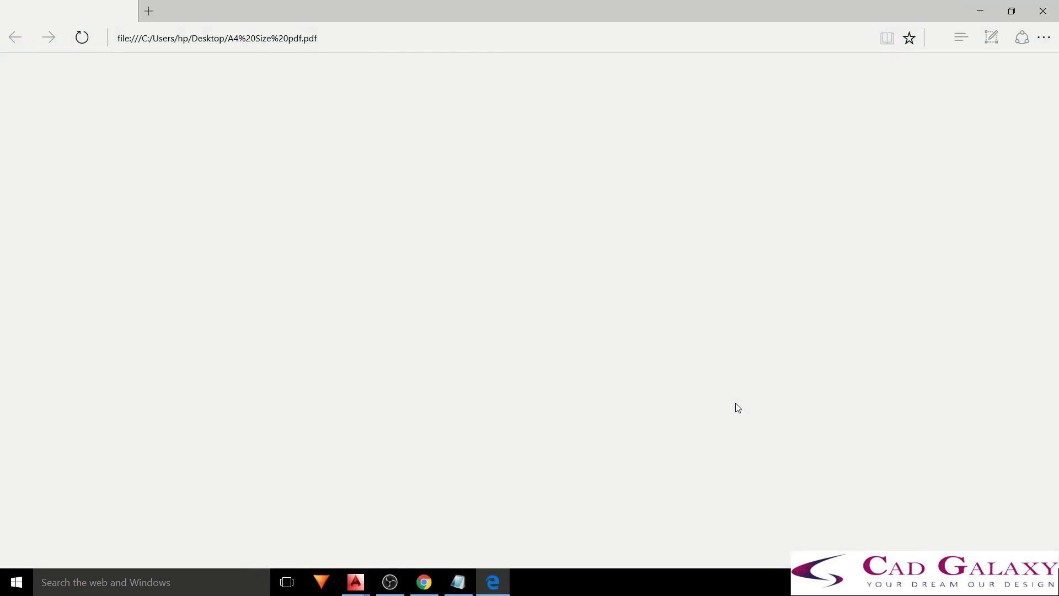
Scroll through the plotted A4 Size PDF in Edge, then close Edge
scroll(830, 258, "down", 1)
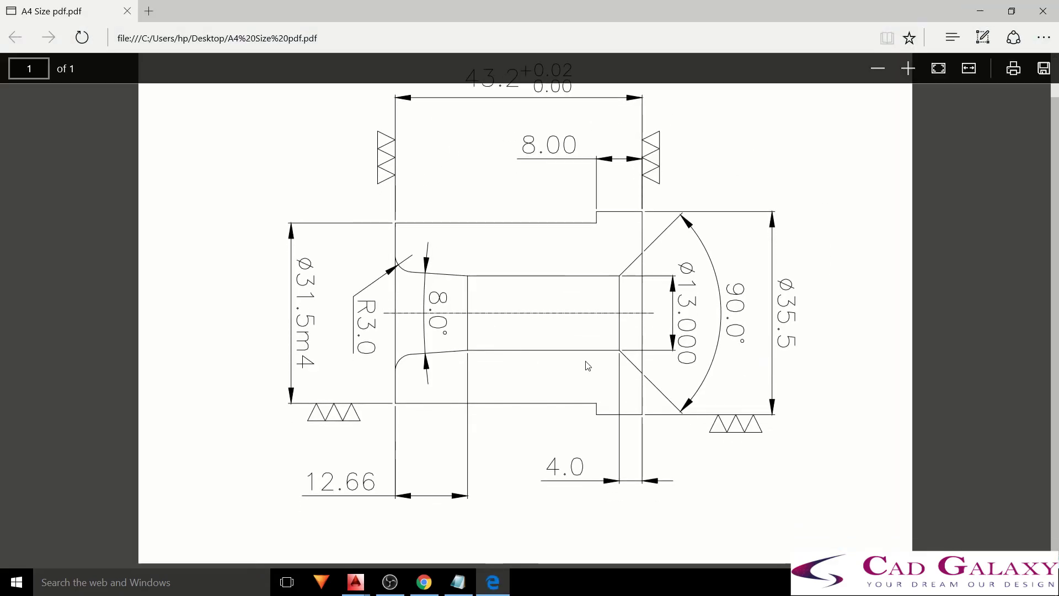
scroll(750, 264, "up", 1)
scroll(760, 287, "down", 1)
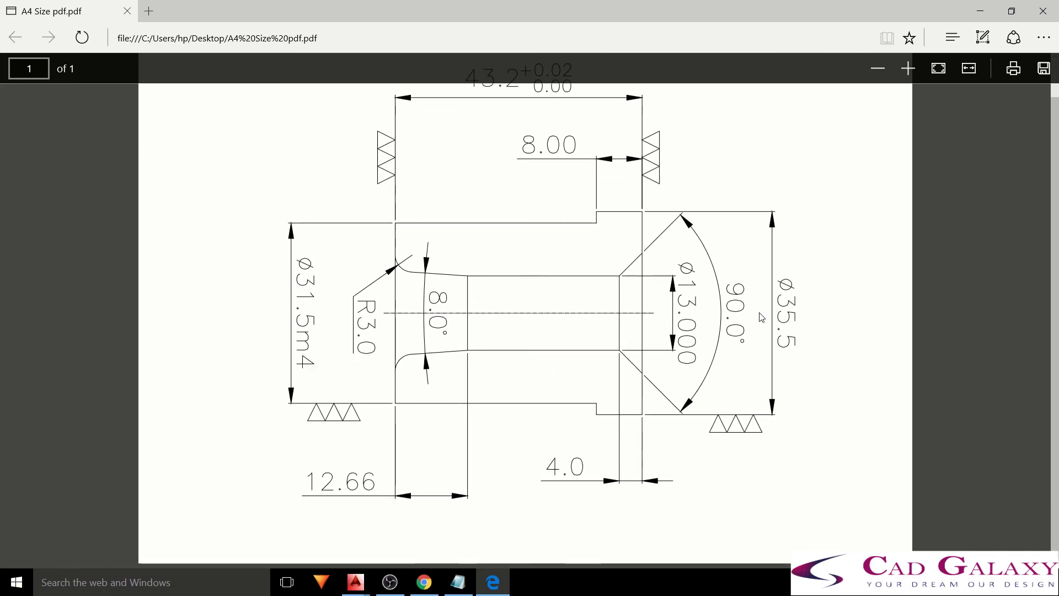
scroll(799, 428, "up", 1)
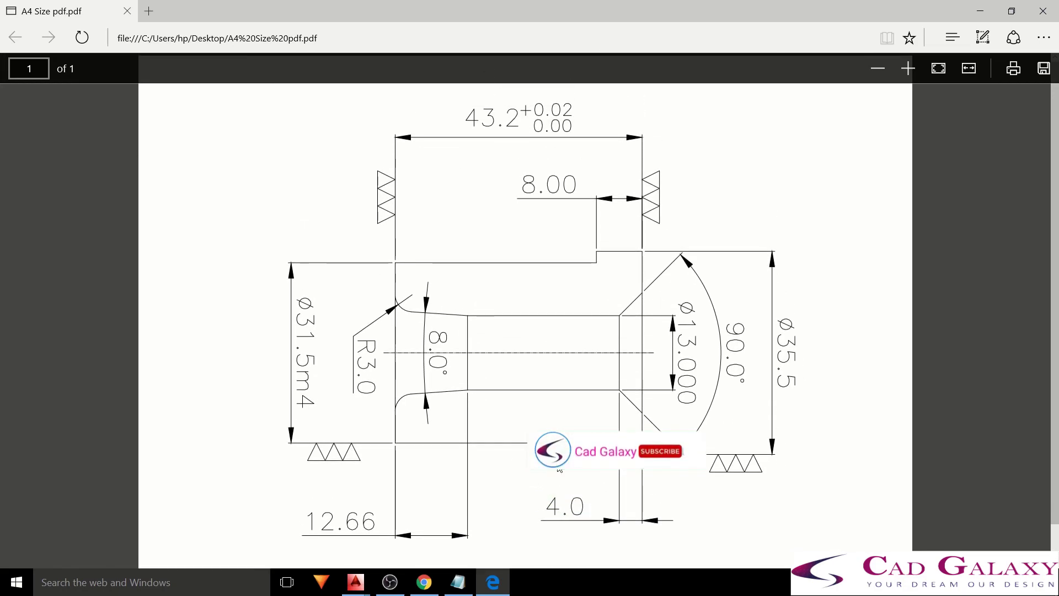
left_click(1042, 11)
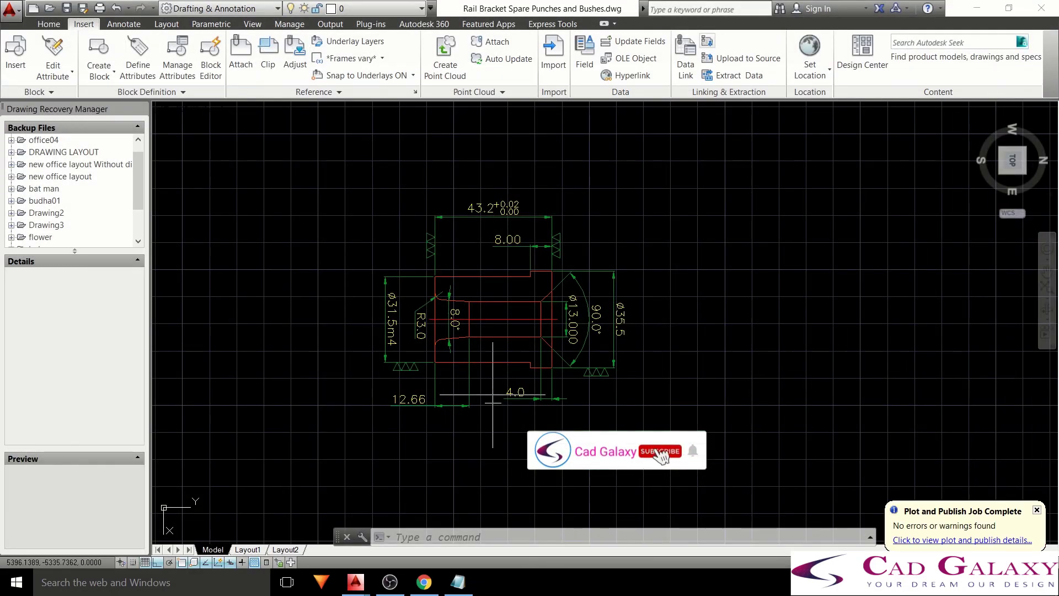